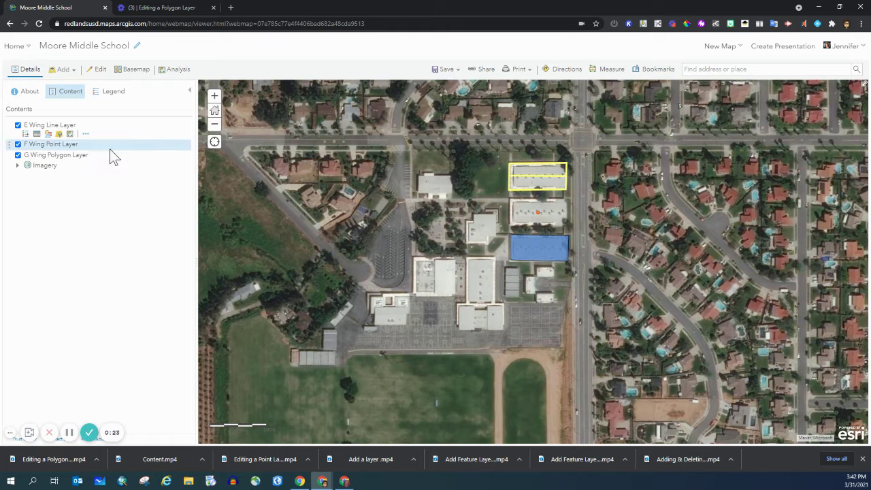
Open the symbol style of the G Wing Polygon Layer and set its fill to bright green #55FF00
{"action": "left_click", "coordinate": [58, 156]}
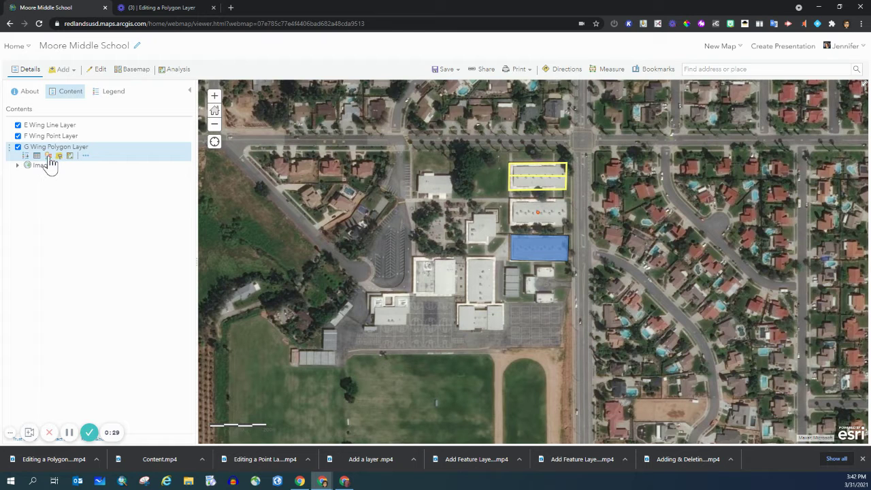
{"action": "left_click", "coordinate": [47, 158]}
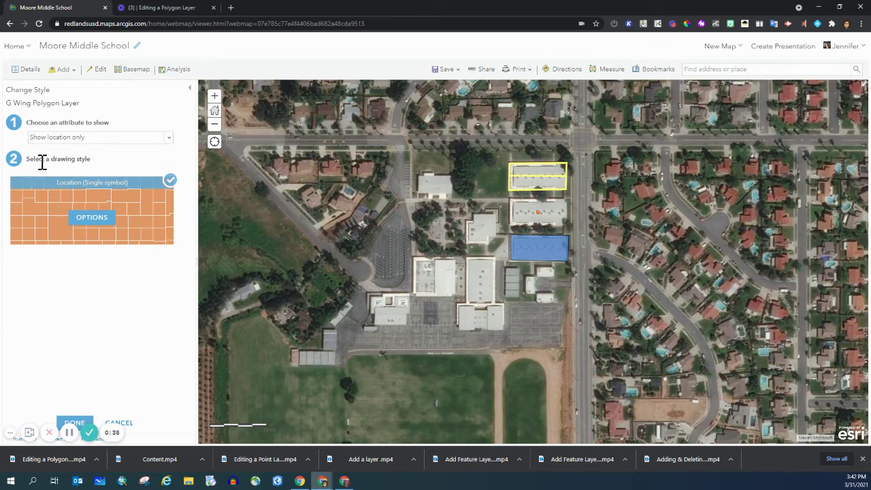
{"action": "left_click", "coordinate": [93, 219]}
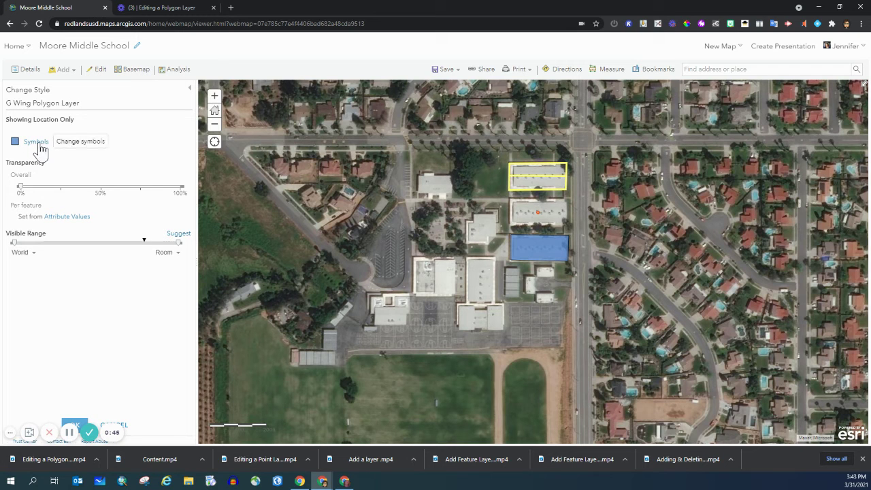
{"action": "left_click", "coordinate": [39, 144]}
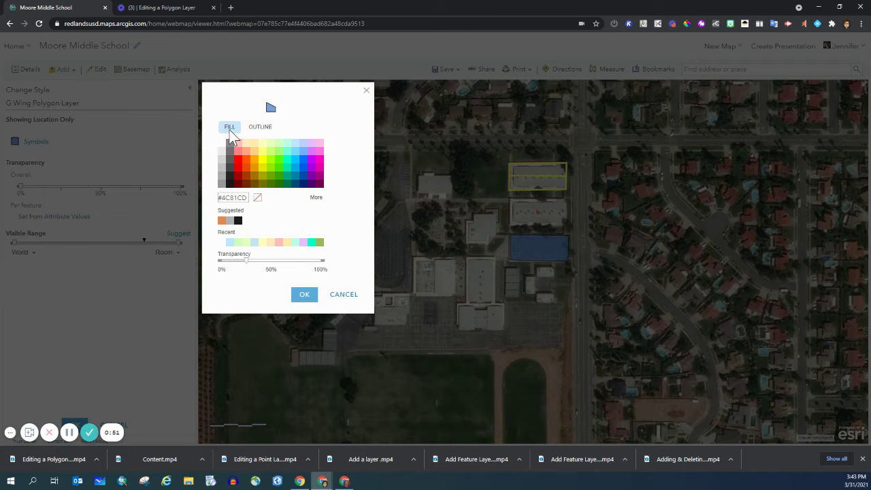
{"action": "left_click", "coordinate": [270, 130]}
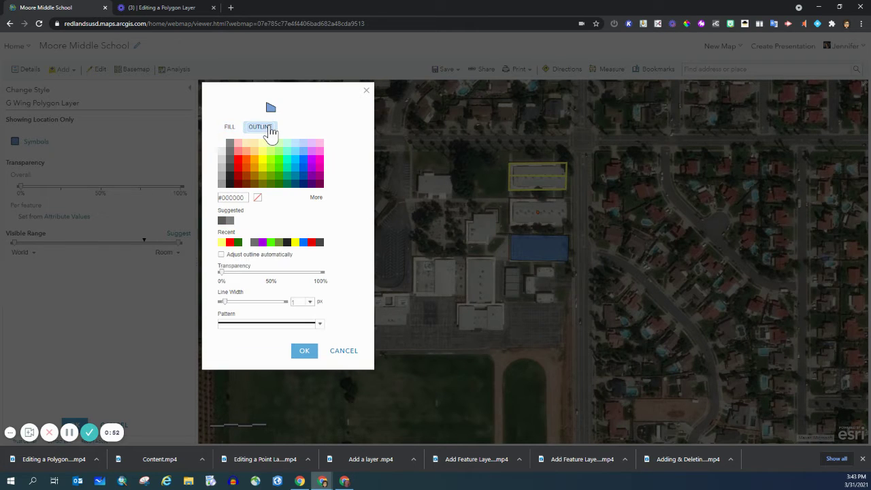
{"action": "left_click", "coordinate": [230, 133]}
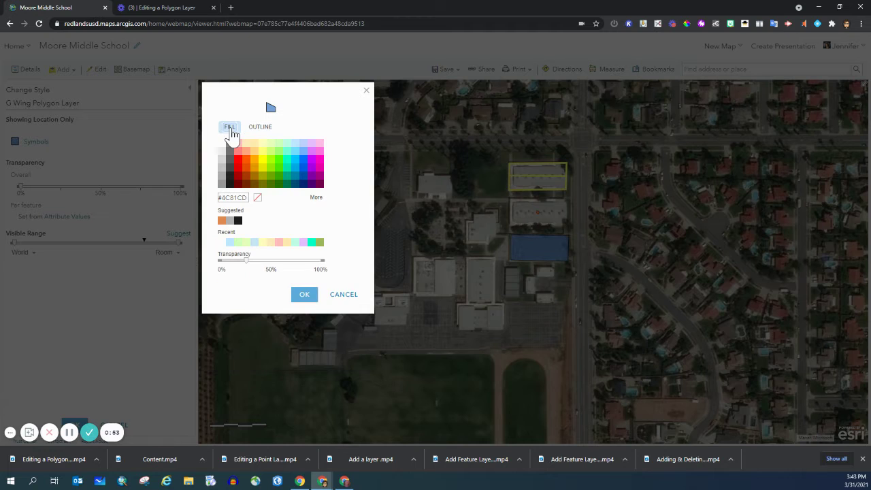
{"action": "left_click", "coordinate": [278, 163]}
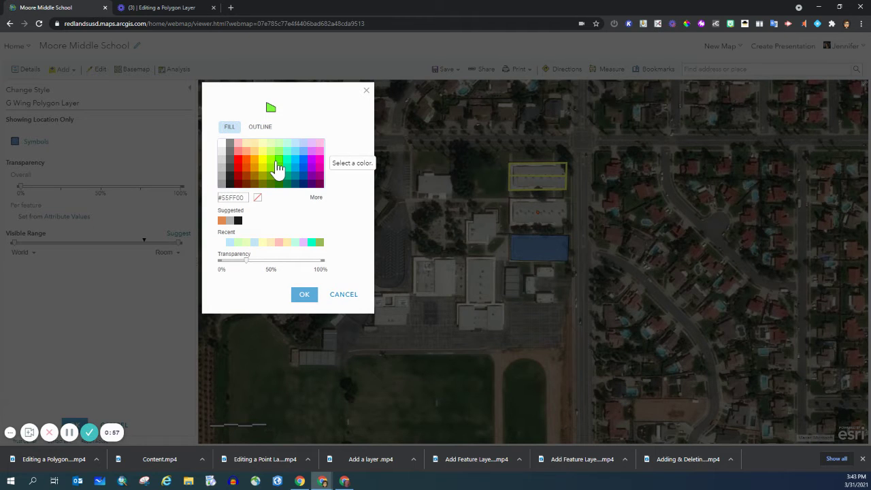
Give the G Wing polygon a near-black #1A1A1A outline with a 2 px line width and apply the symbol
{"action": "left_click", "coordinate": [256, 128]}
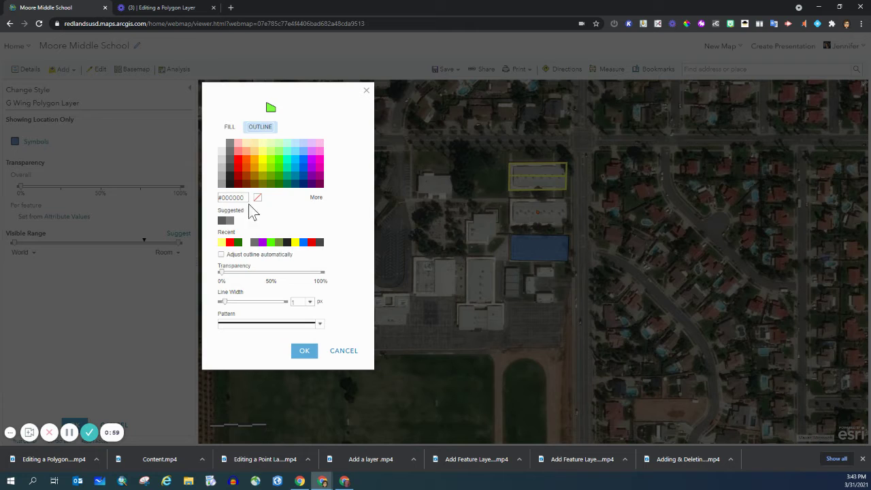
{"action": "left_click", "coordinate": [230, 185]}
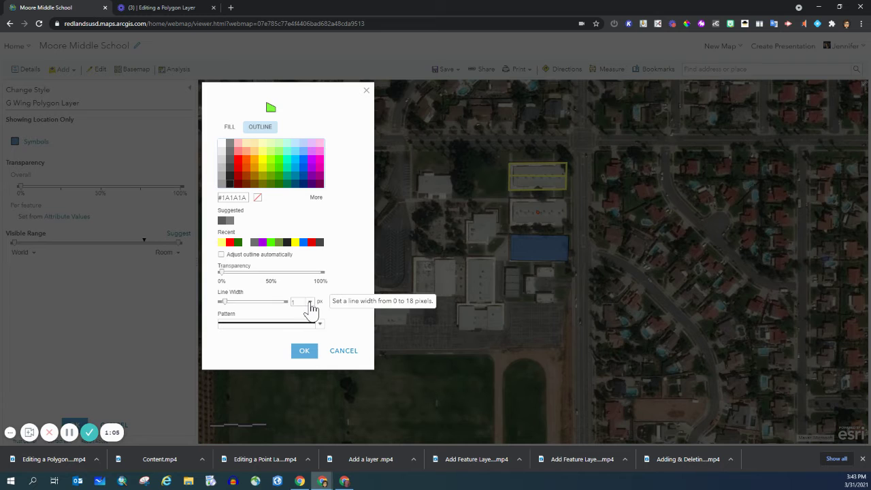
{"action": "left_click", "coordinate": [308, 303]}
{"action": "left_click", "coordinate": [297, 197]}
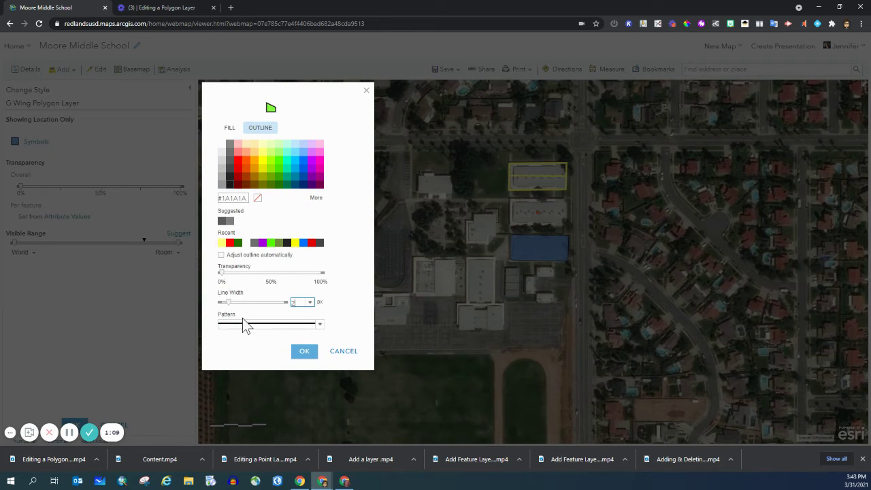
{"action": "left_click", "coordinate": [300, 353]}
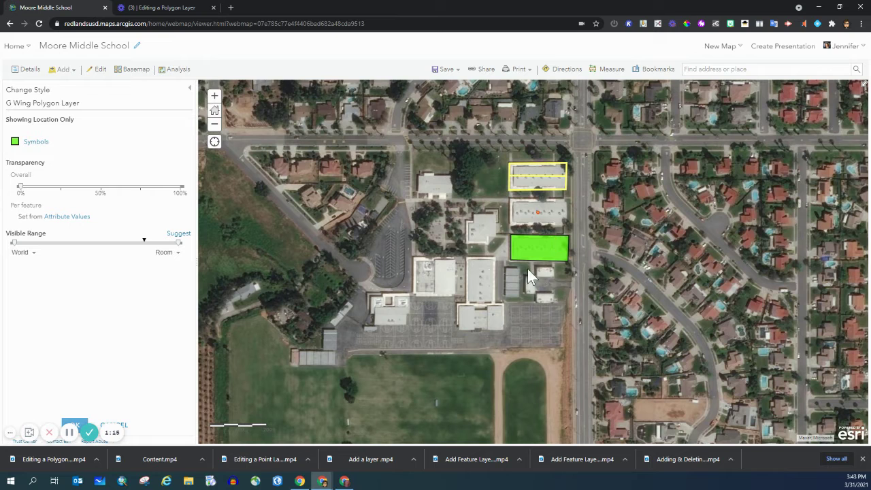
Raise the transparency of the G Wing polygon's outline to about 75% and apply it
{"action": "left_click", "coordinate": [25, 143]}
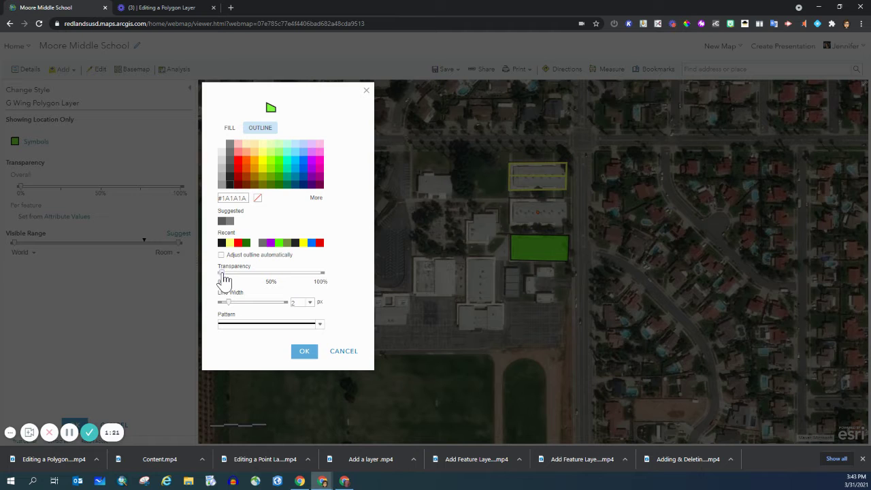
{"action": "left_click_drag", "start_coordinate": [224, 277], "coordinate": [300, 280]}
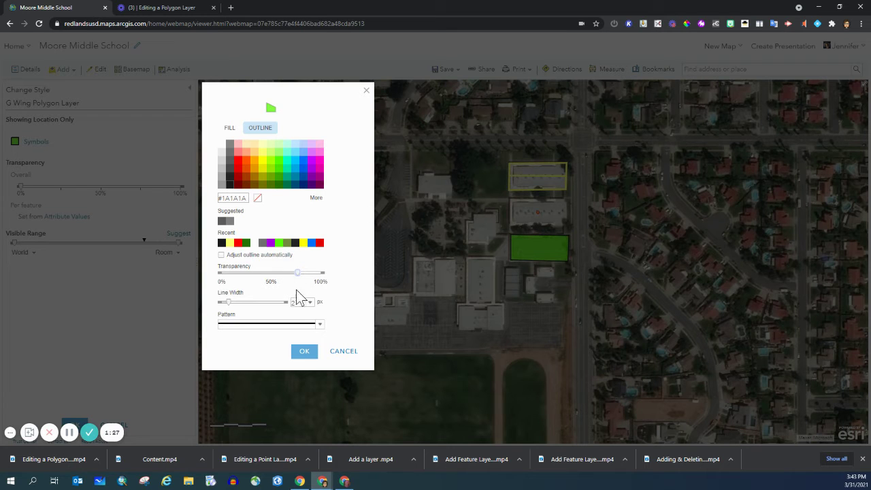
{"action": "left_click", "coordinate": [303, 351]}
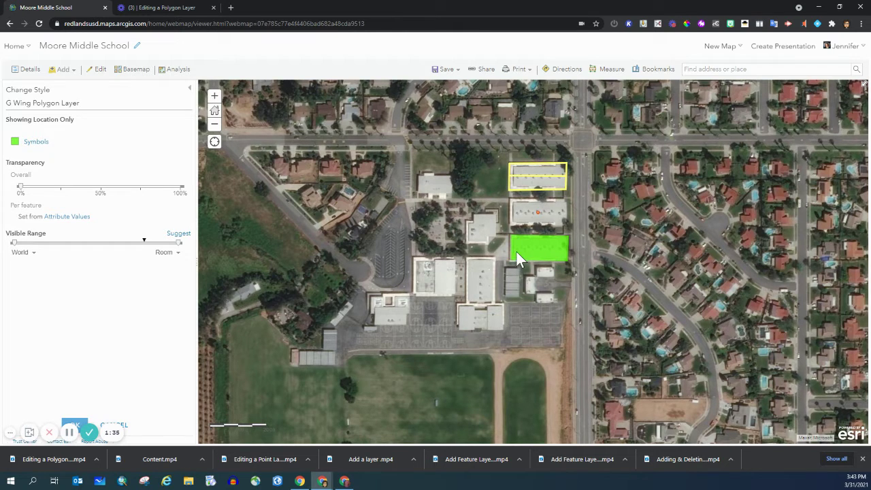
Raise the transparency of the G Wing polygon's fill to about 80% and apply it
{"action": "left_click", "coordinate": [35, 144]}
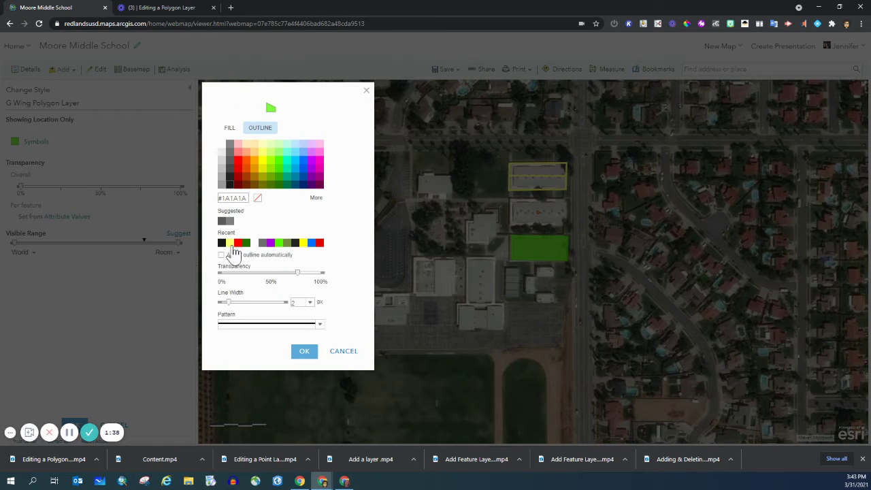
{"action": "left_click", "coordinate": [230, 128]}
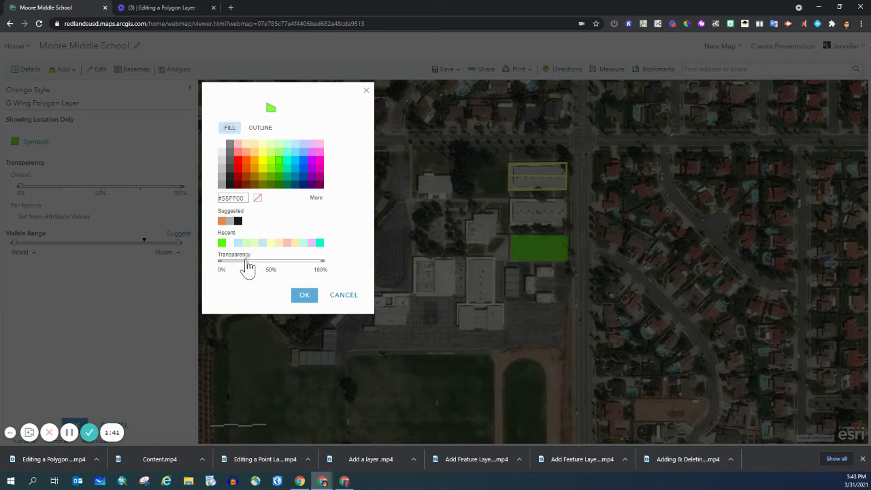
{"action": "left_click_drag", "start_coordinate": [246, 261], "coordinate": [302, 263]}
{"action": "left_click", "coordinate": [302, 295]}
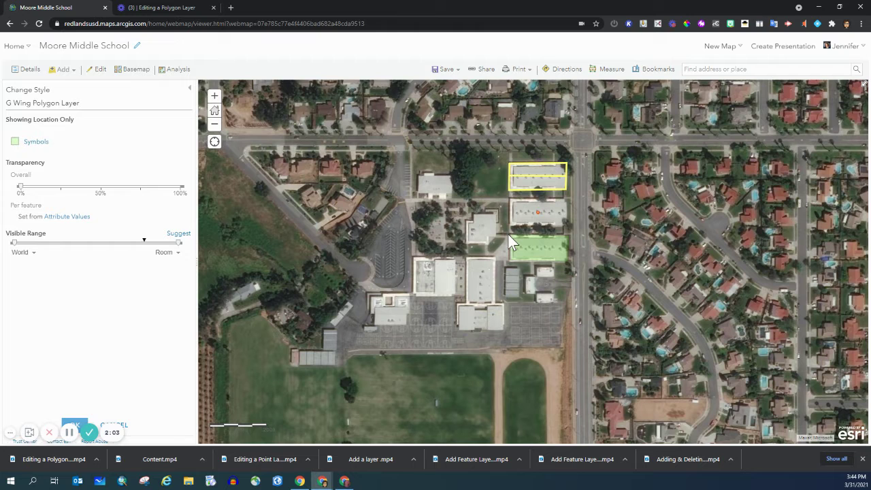
Set the G Wing polygon's outline transparency to about 12% and finish changing the layer's style
{"action": "left_click", "coordinate": [33, 142]}
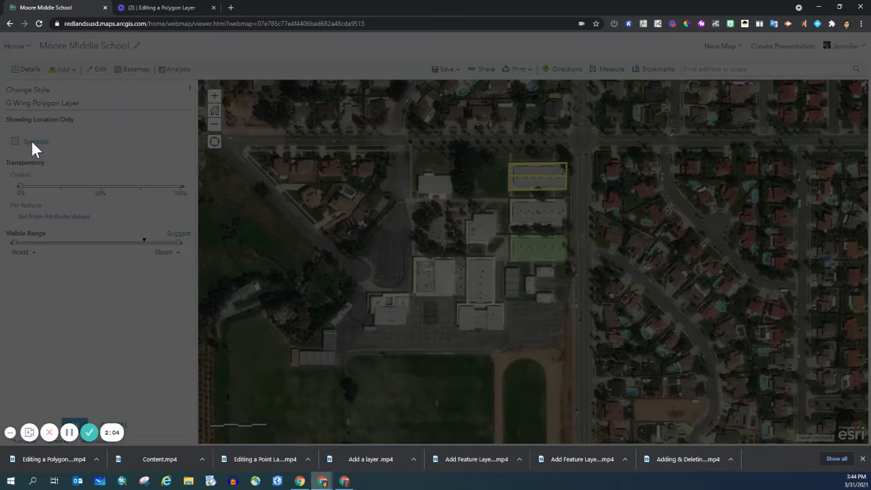
{"action": "left_click", "coordinate": [263, 128]}
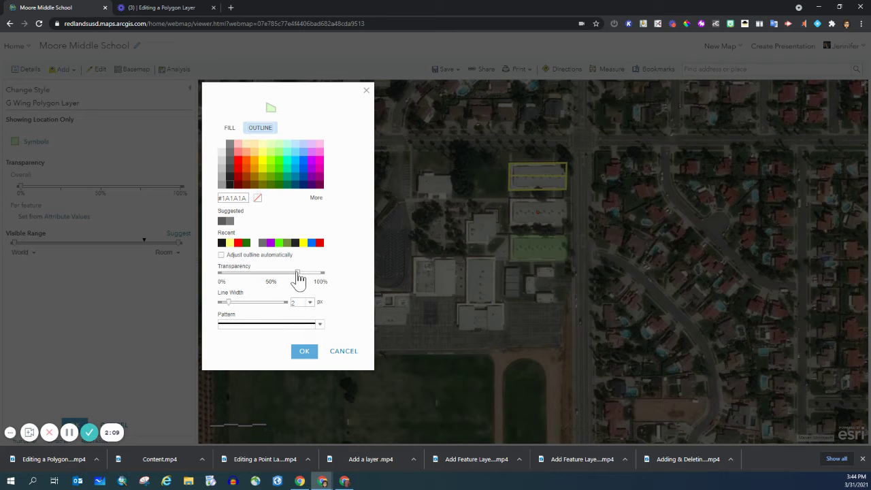
{"action": "left_click_drag", "start_coordinate": [297, 273], "coordinate": [237, 279]}
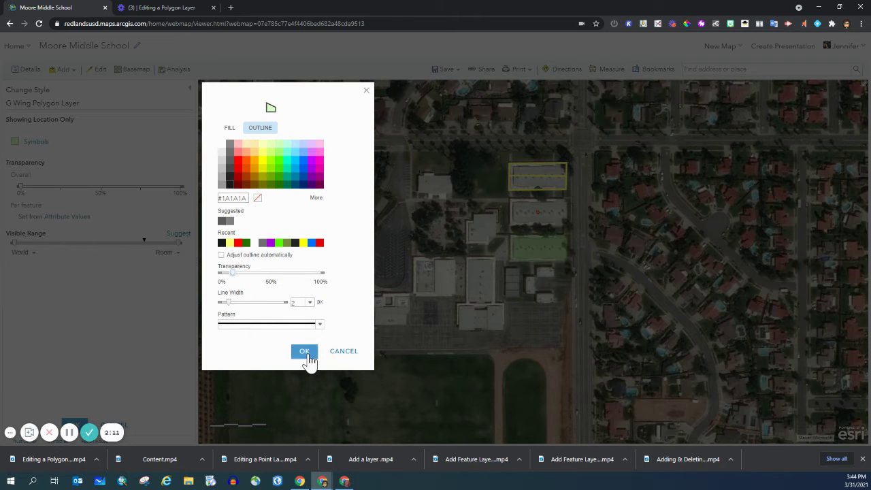
{"action": "left_click", "coordinate": [305, 352]}
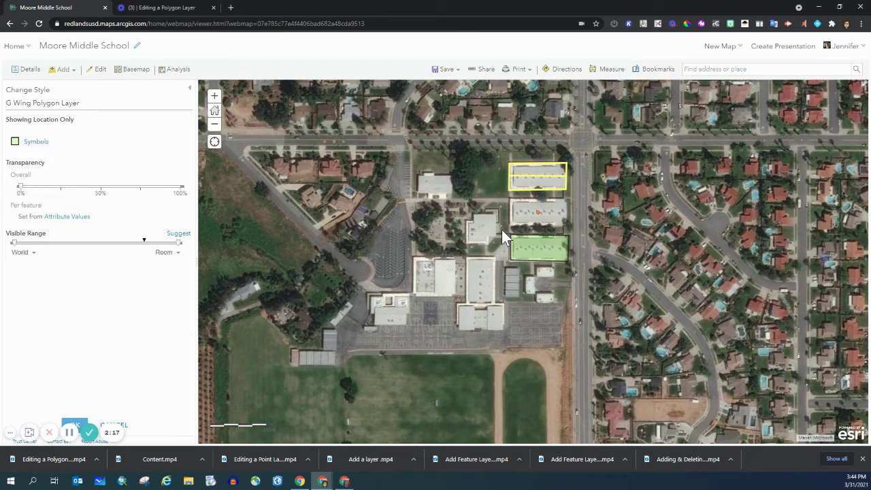
{"action": "left_click", "coordinate": [77, 425]}
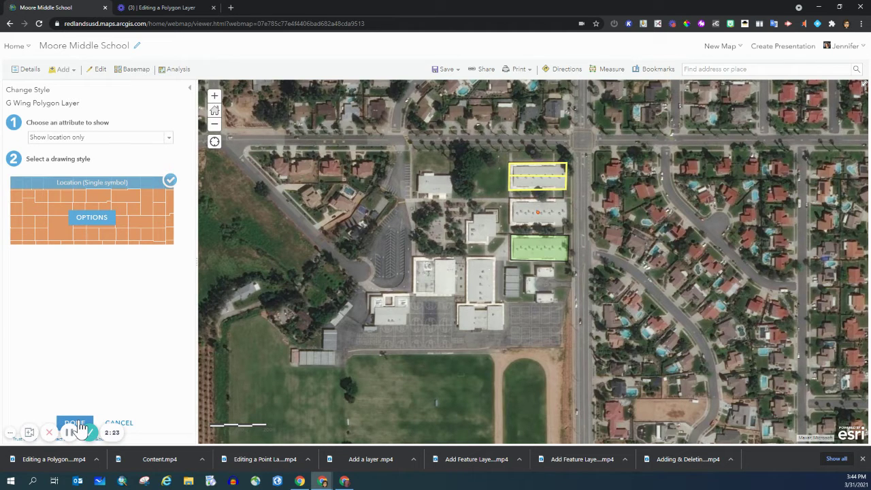
{"action": "left_click", "coordinate": [79, 425]}
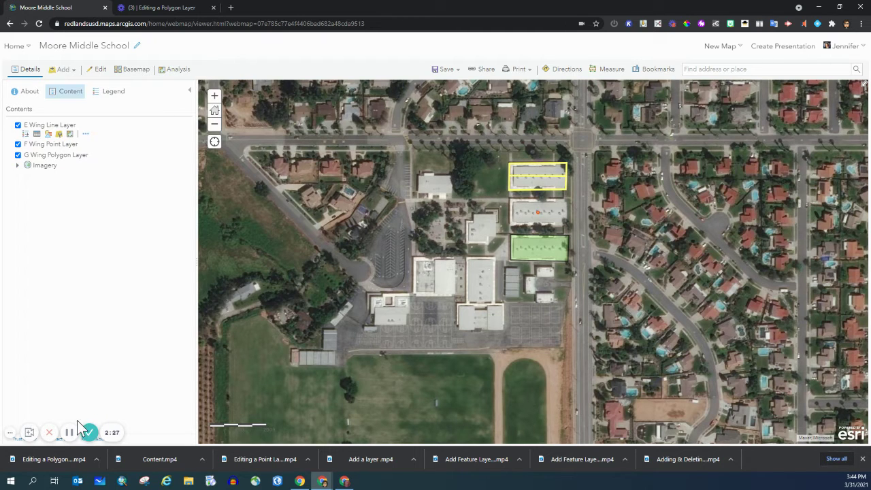
Open the symbol style of the F Wing Point Layer and choose the green star from the Shapes set
{"action": "left_click", "coordinate": [35, 147]}
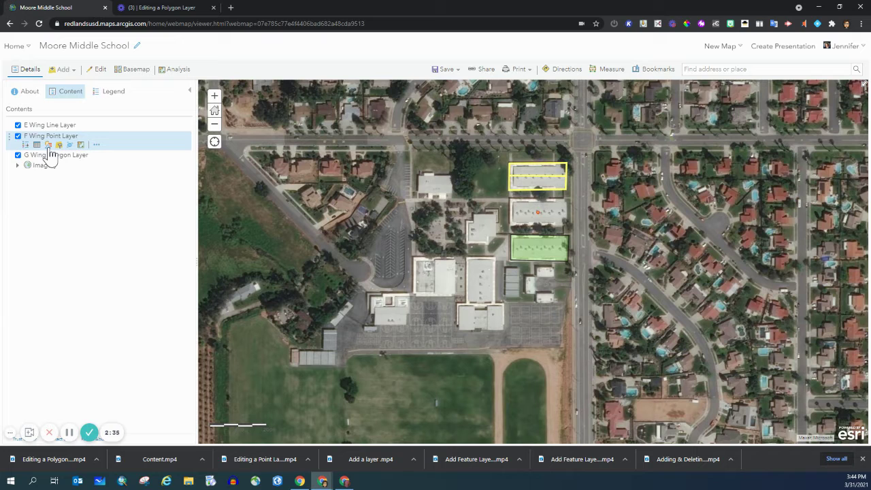
{"action": "left_click", "coordinate": [49, 146]}
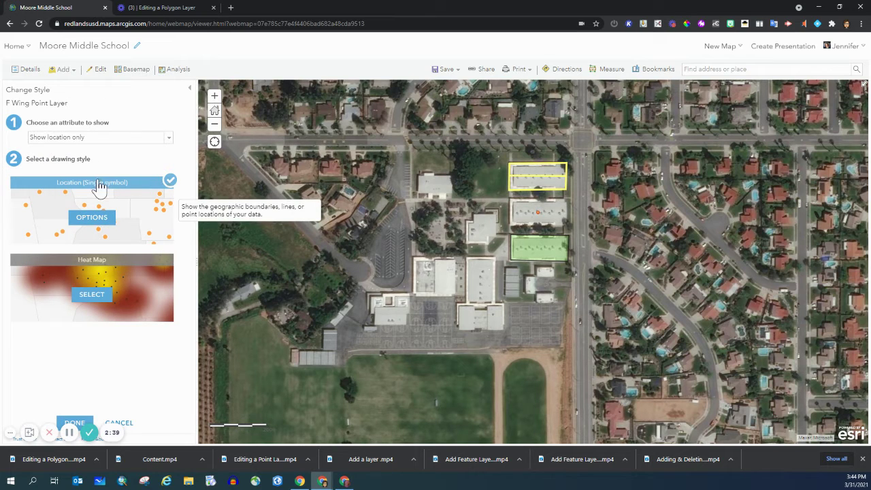
{"action": "left_click", "coordinate": [99, 222]}
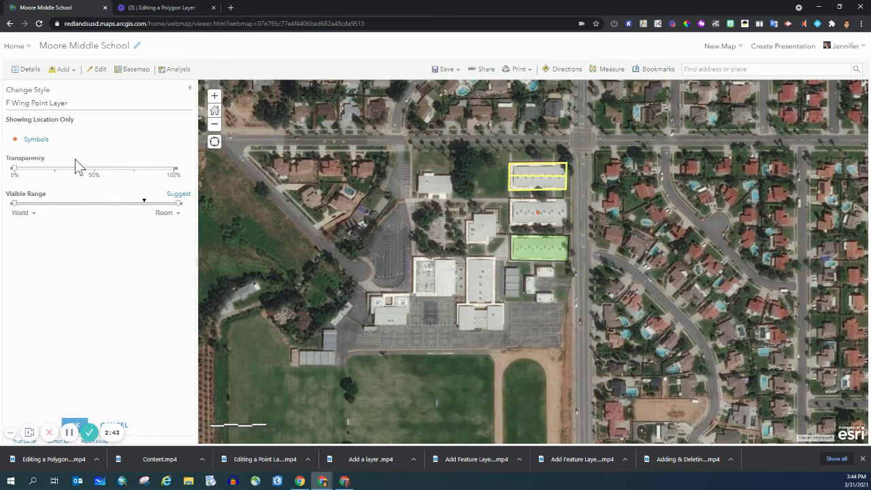
{"action": "left_click", "coordinate": [35, 142]}
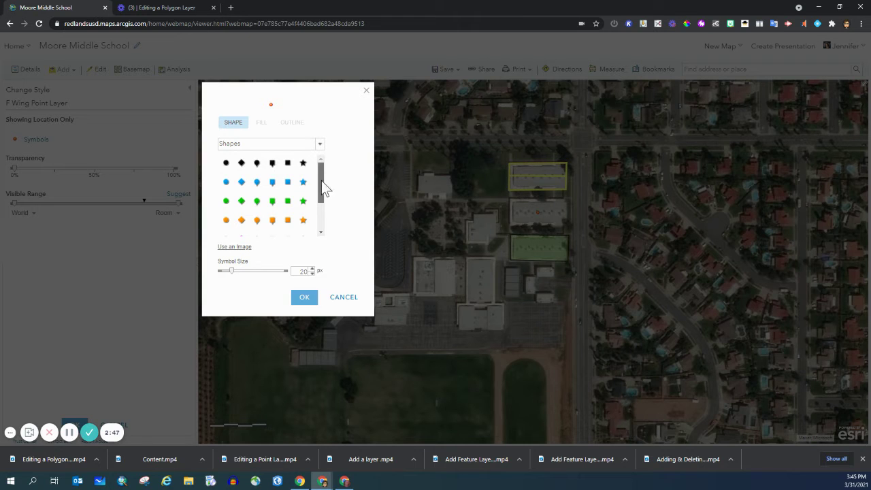
{"action": "left_click_drag", "start_coordinate": [321, 181], "coordinate": [303, 227]}
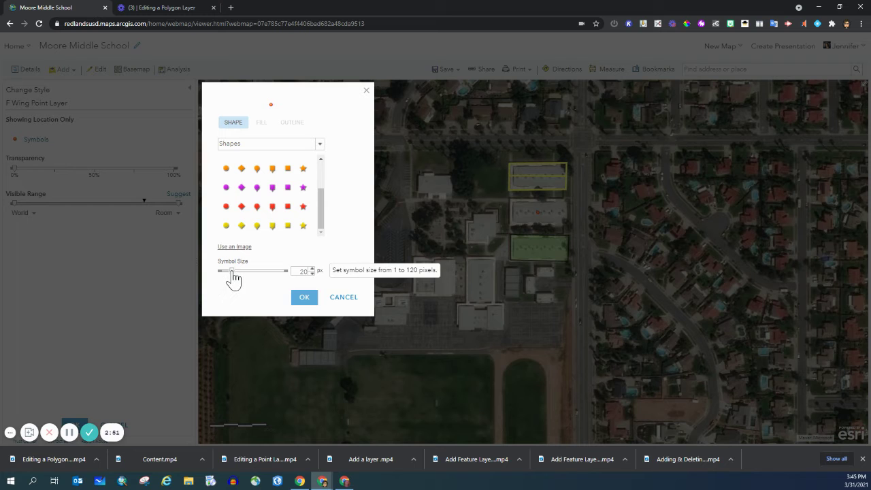
{"action": "left_click_drag", "start_coordinate": [232, 270], "coordinate": [234, 295]}
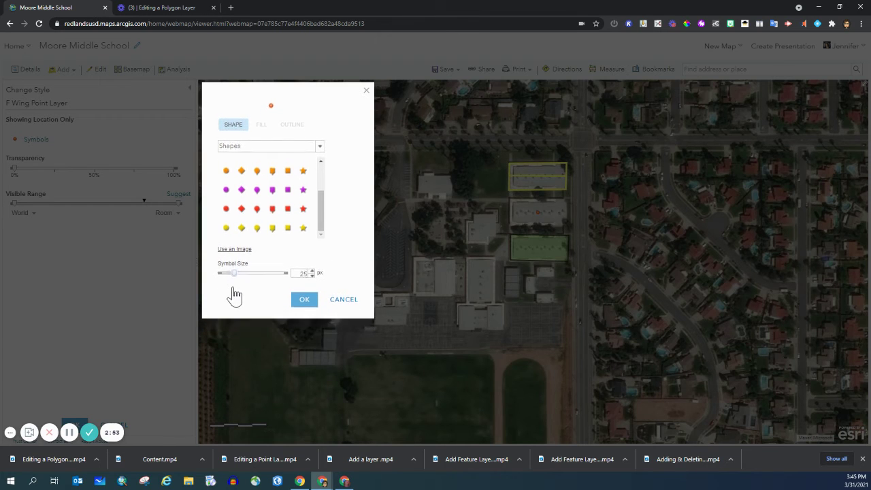
{"action": "left_click", "coordinate": [319, 145]}
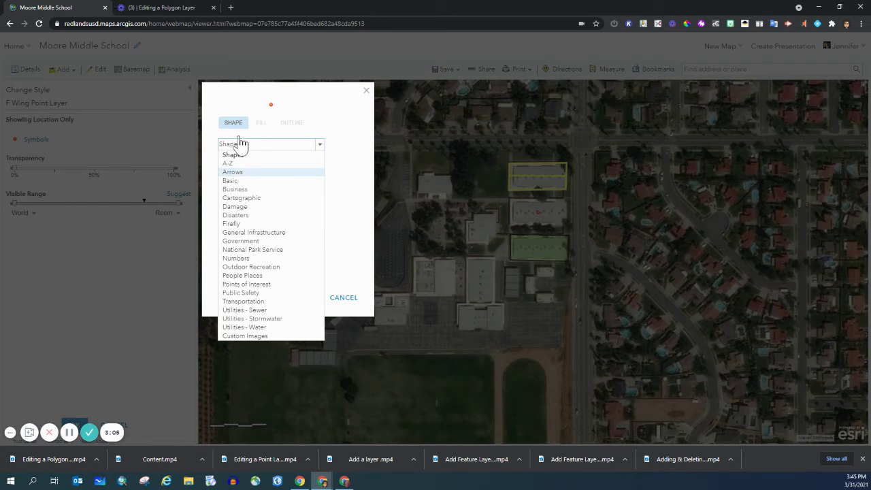
{"action": "left_click", "coordinate": [231, 155]}
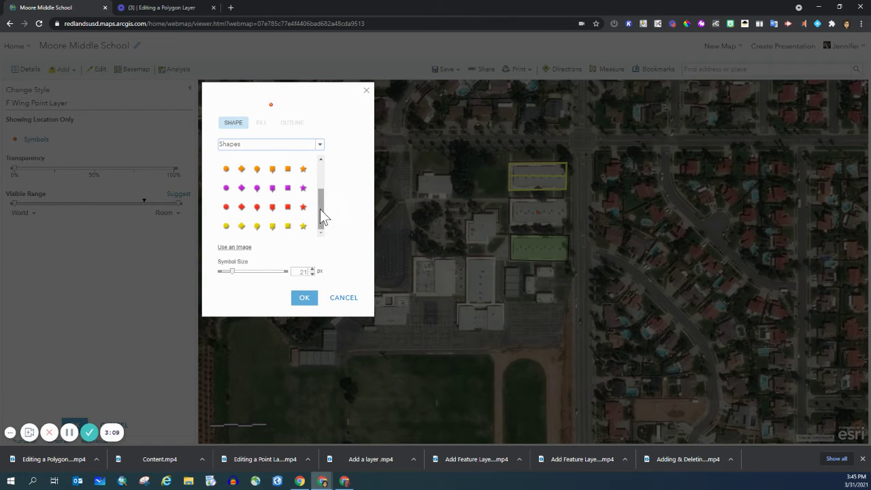
{"action": "left_click_drag", "start_coordinate": [320, 213], "coordinate": [319, 193]}
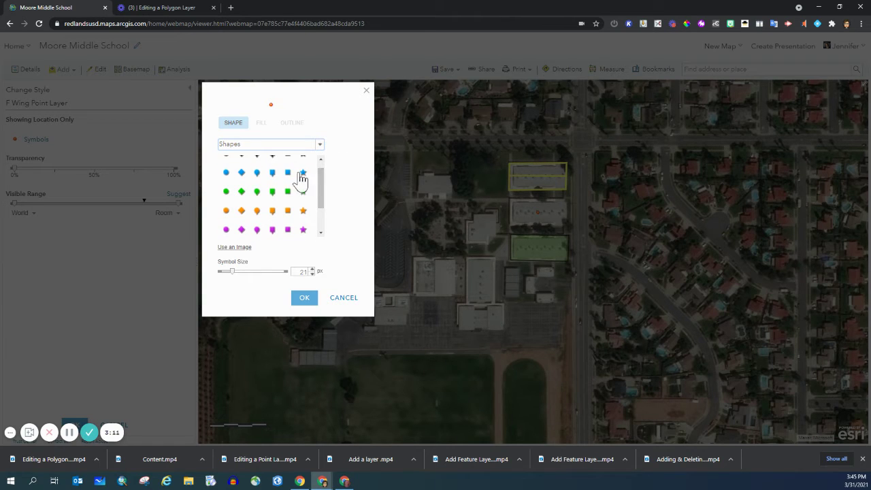
{"action": "left_click", "coordinate": [302, 192]}
Set the F Wing star symbol's size to 27 px and apply the symbol
{"action": "left_click", "coordinate": [312, 269]}
{"action": "left_click", "coordinate": [313, 269]}
{"action": "left_click", "coordinate": [312, 269]}
{"action": "left_click", "coordinate": [312, 270]}
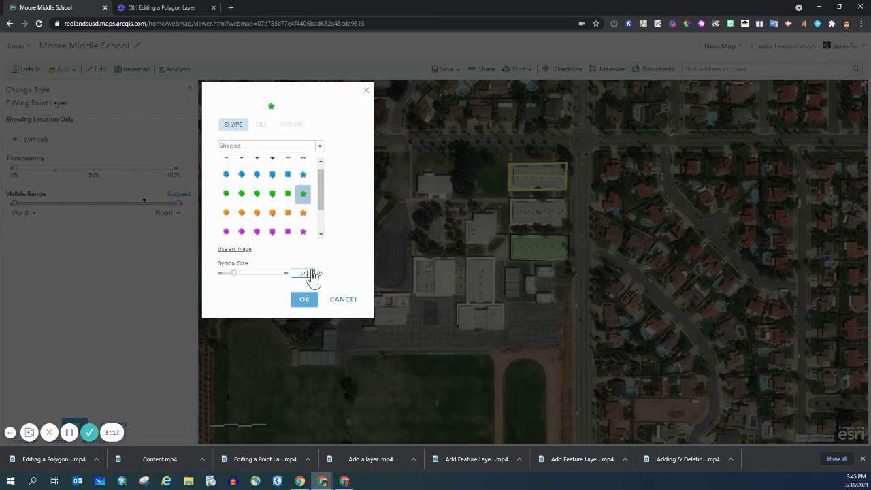
{"action": "left_click", "coordinate": [312, 270]}
{"action": "left_click", "coordinate": [312, 270]}
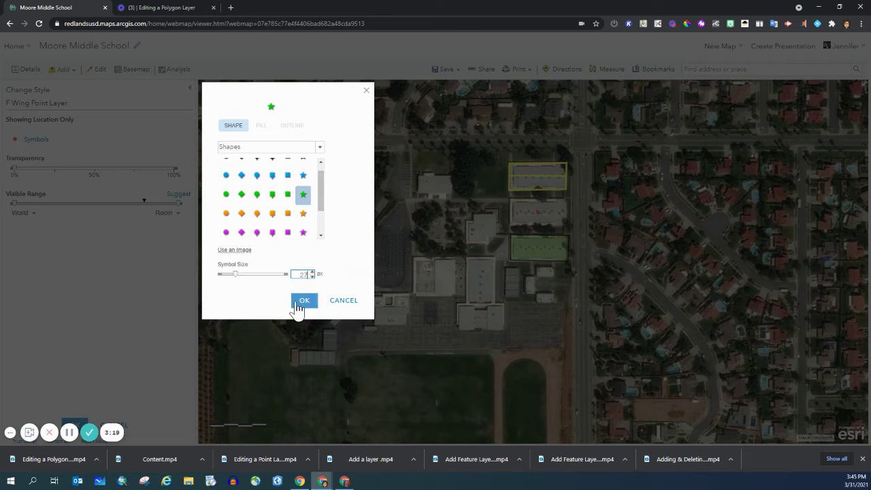
{"action": "left_click", "coordinate": [298, 303]}
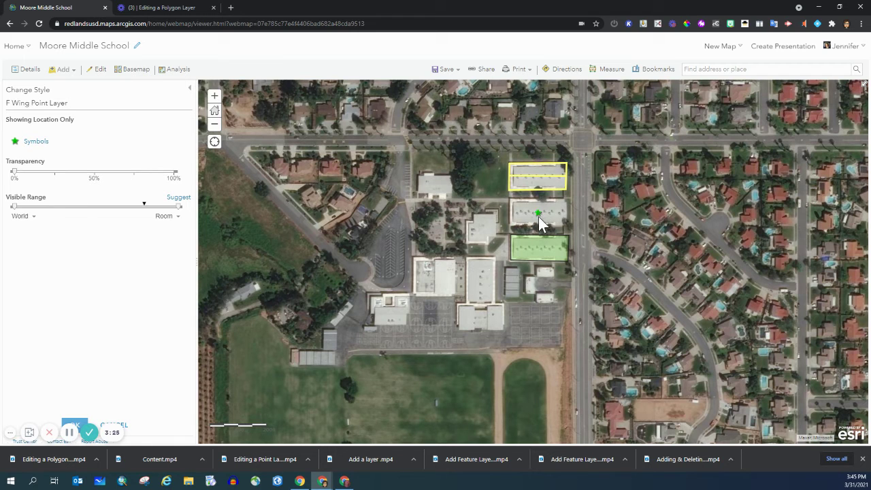
Finish changing the F Wing Point Layer's style and save the web map
{"action": "left_click", "coordinate": [79, 425]}
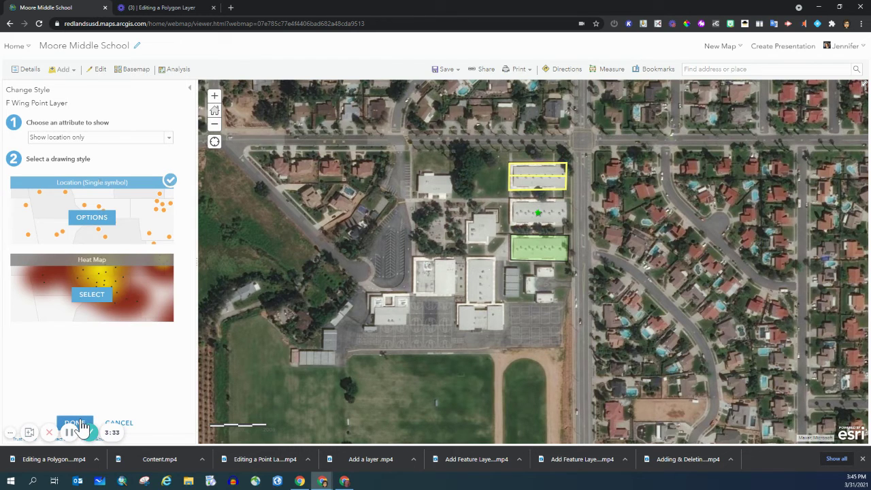
{"action": "left_click", "coordinate": [78, 423]}
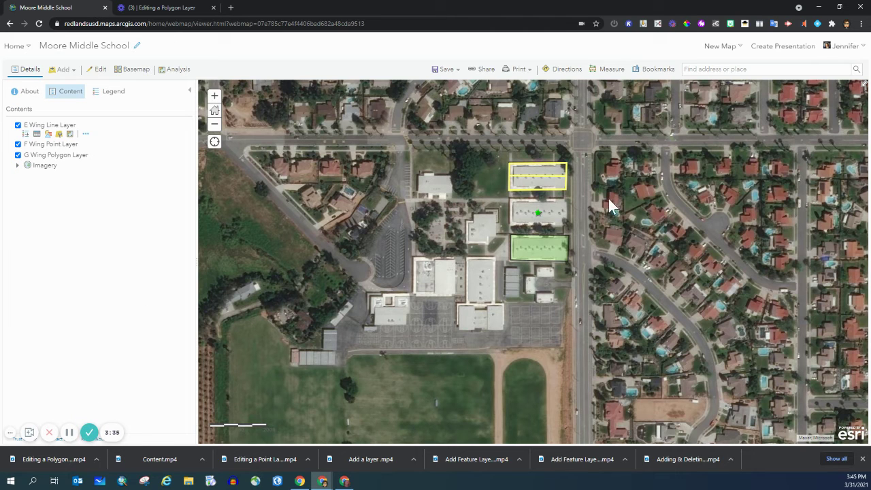
{"action": "left_click", "coordinate": [446, 68]}
{"action": "left_click", "coordinate": [440, 87]}
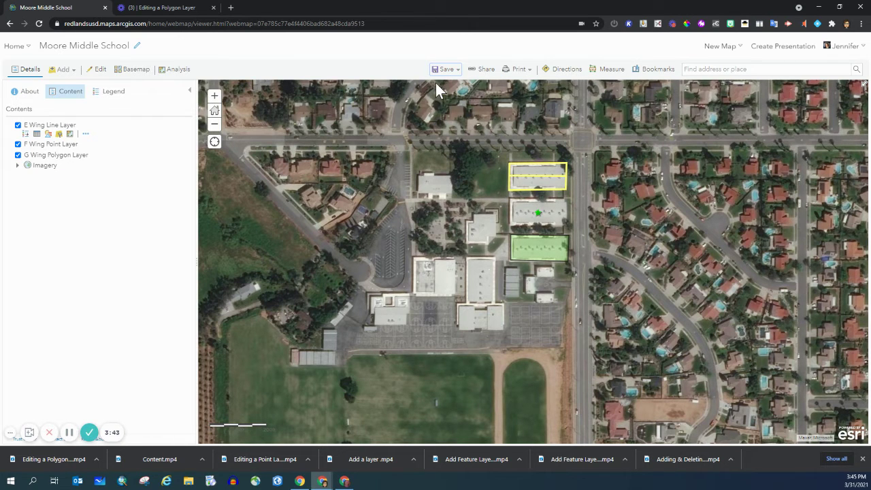
Style the E Wing Line Layer's symbol with light green #A3FF73 and a 10 px line width, and apply it
{"action": "left_click", "coordinate": [48, 134]}
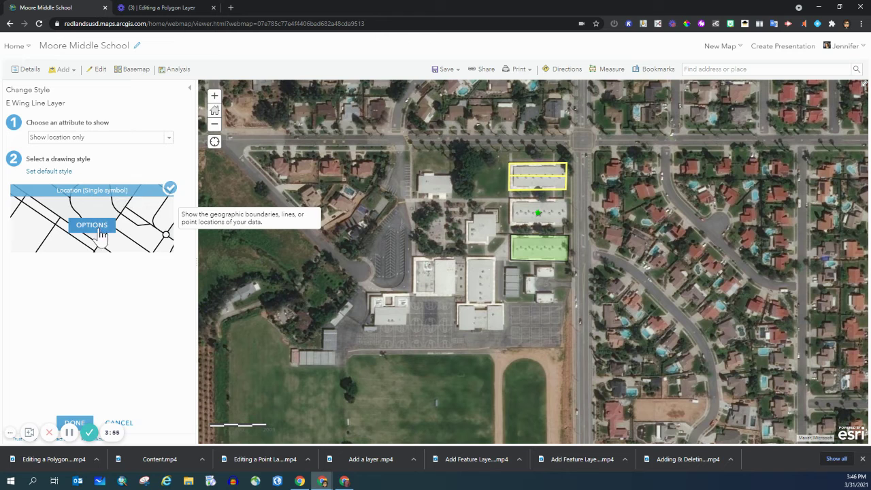
{"action": "left_click", "coordinate": [92, 226]}
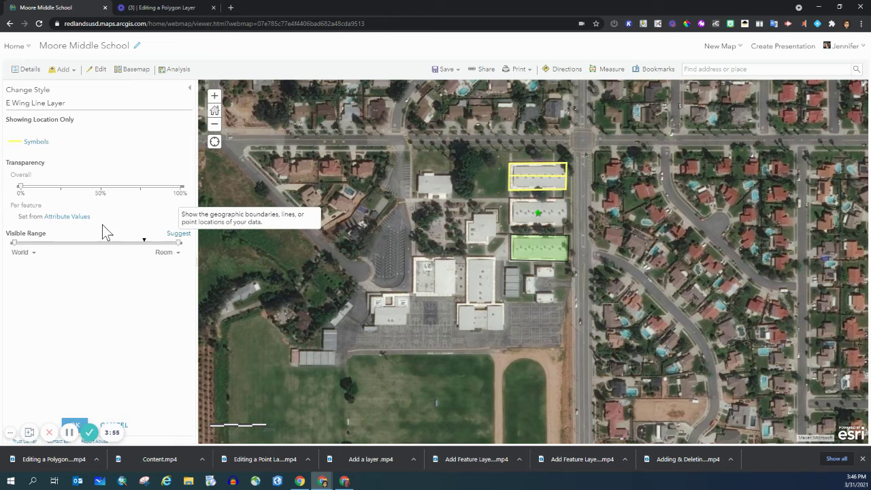
{"action": "left_click", "coordinate": [37, 144]}
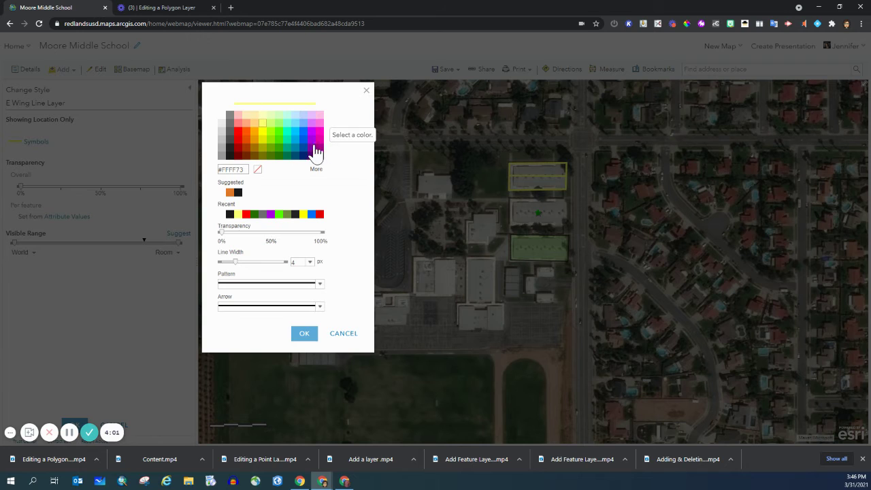
{"action": "left_click", "coordinate": [278, 126]}
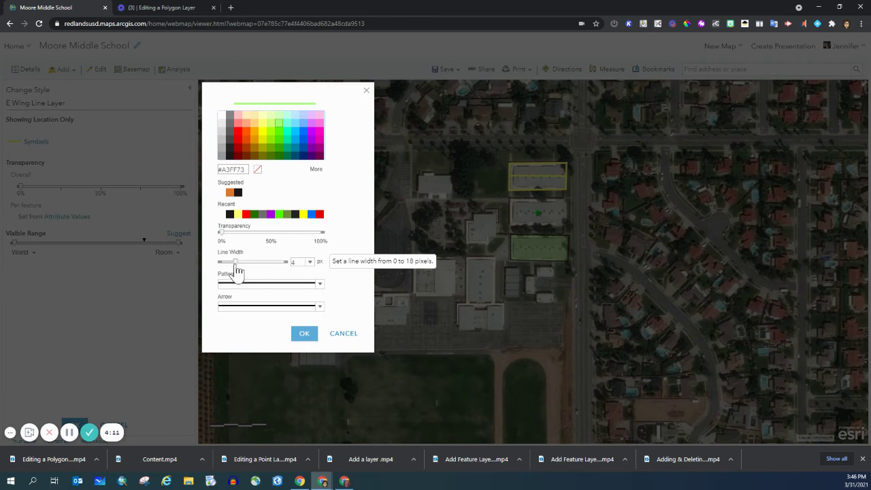
{"action": "left_click_drag", "start_coordinate": [236, 262], "coordinate": [256, 265]}
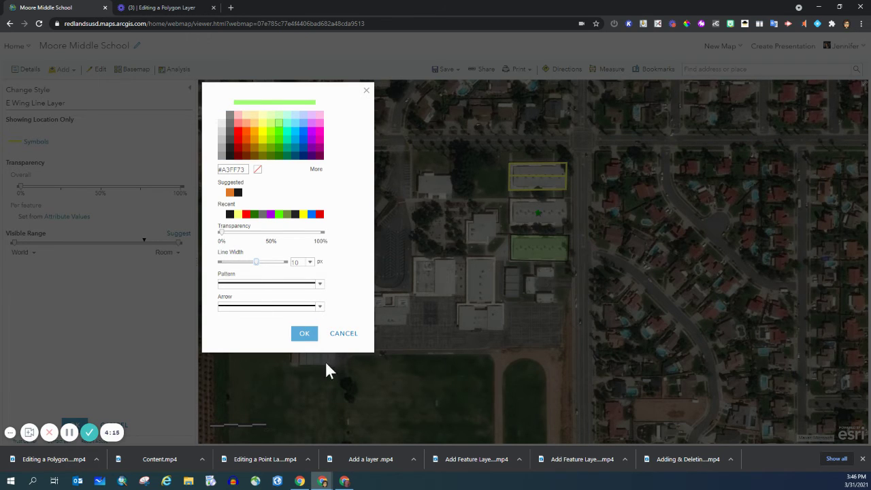
{"action": "left_click", "coordinate": [304, 333]}
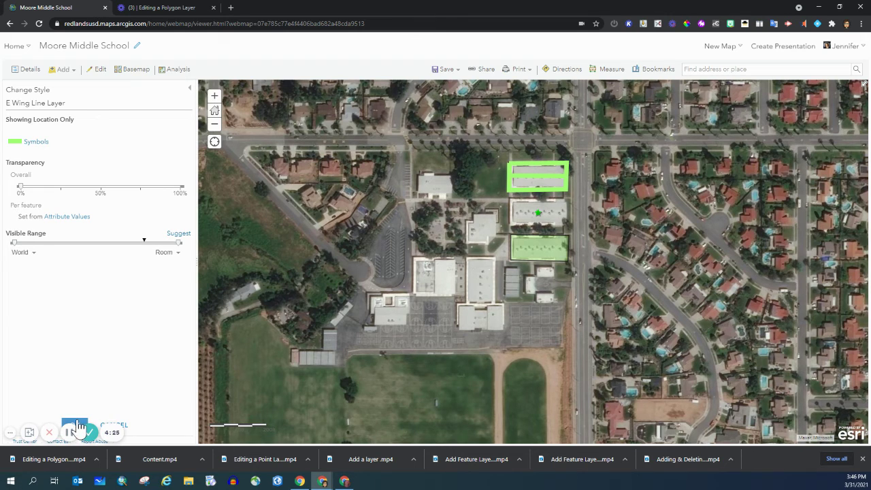
Set the E Wing line symbol's width to 3 px, adjust its transparency and apply the symbol
{"action": "left_click", "coordinate": [37, 146]}
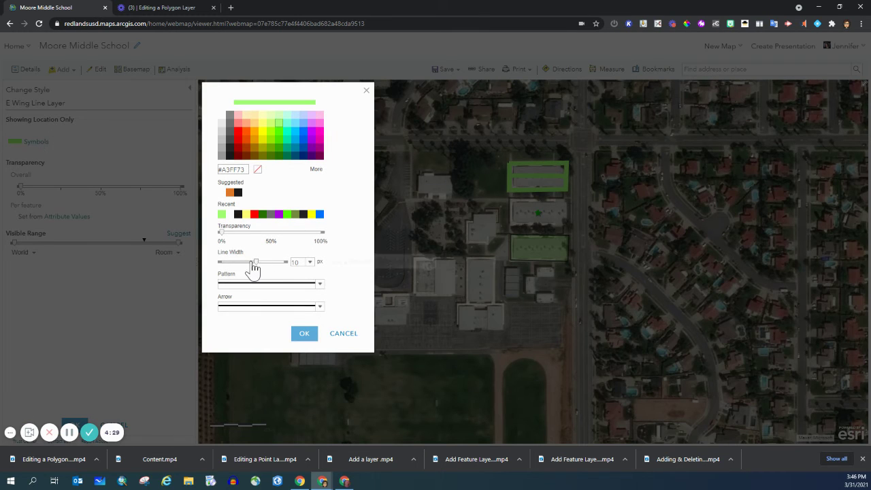
{"action": "left_click_drag", "start_coordinate": [254, 264], "coordinate": [233, 267]}
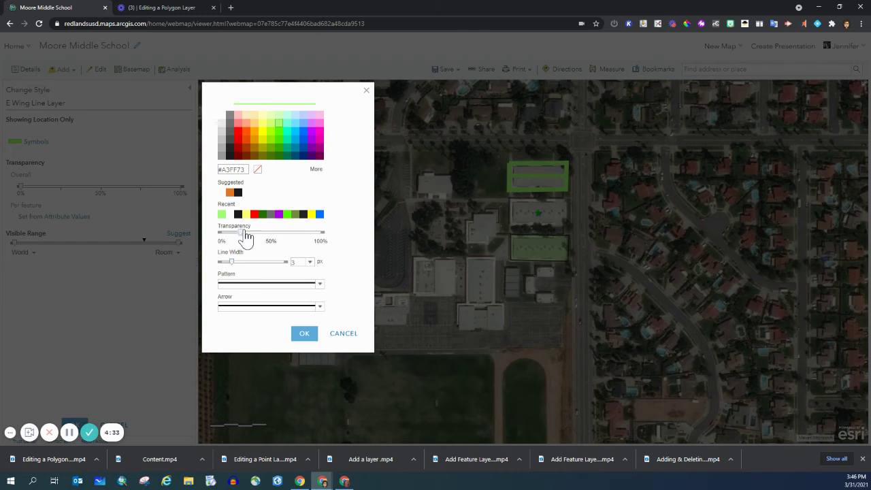
{"action": "mouse_move", "coordinate": [231, 233]}
{"action": "left_mouse_down"}
{"action": "mouse_move", "coordinate": [320, 235]}
{"action": "mouse_move", "coordinate": [230, 237]}
{"action": "left_mouse_up"}
{"action": "left_click", "coordinate": [305, 336]}
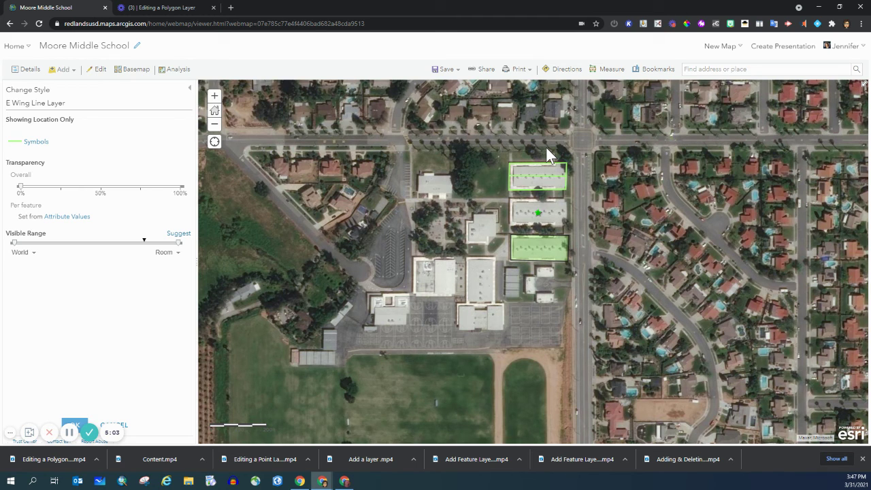
Finish changing the E Wing Line Layer's style and save the web map
{"action": "left_click", "coordinate": [76, 423]}
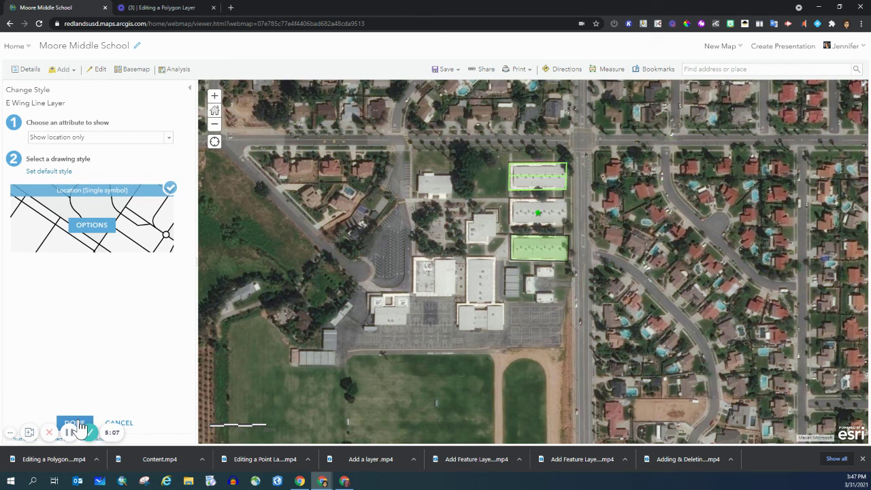
{"action": "left_click", "coordinate": [78, 425]}
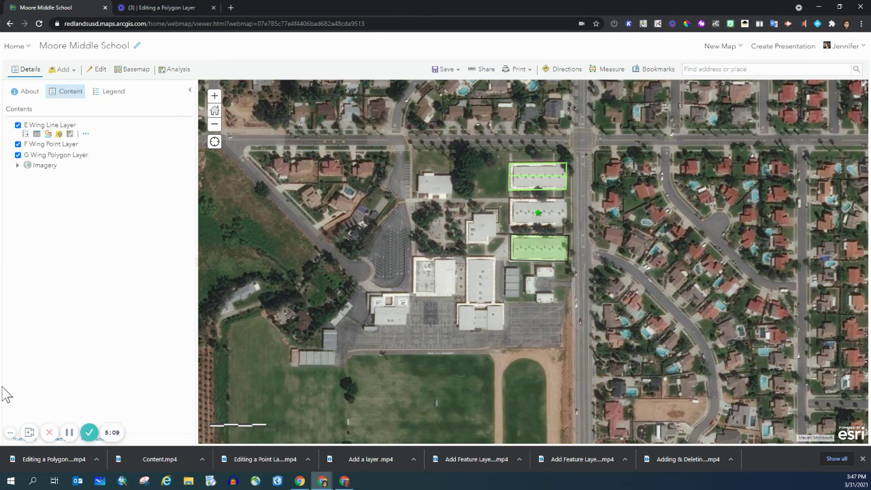
{"action": "left_click", "coordinate": [443, 69]}
{"action": "left_click", "coordinate": [433, 86]}
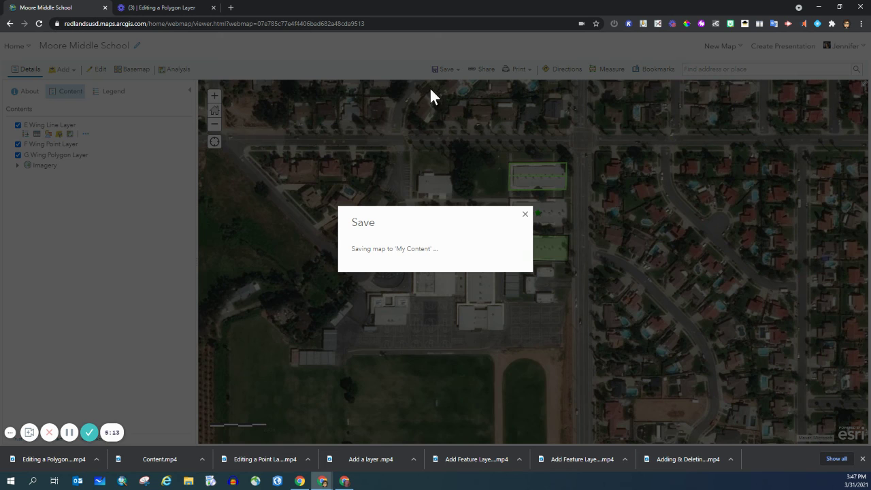